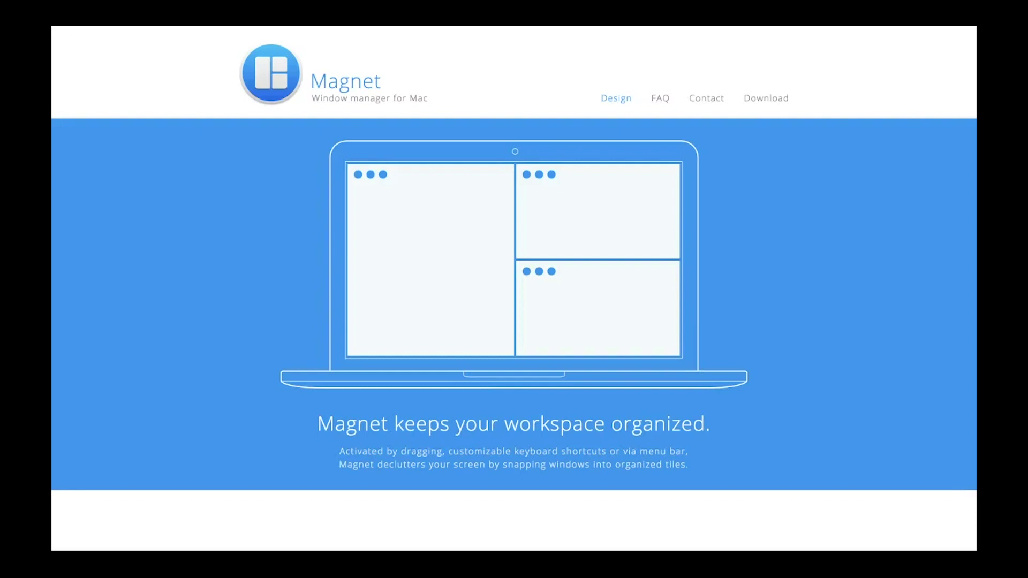
Step: Scroll the Magnet Design page down to the 'Corners for the quarters, sides do halves.' section
scroll(514, 289, "down", 10)
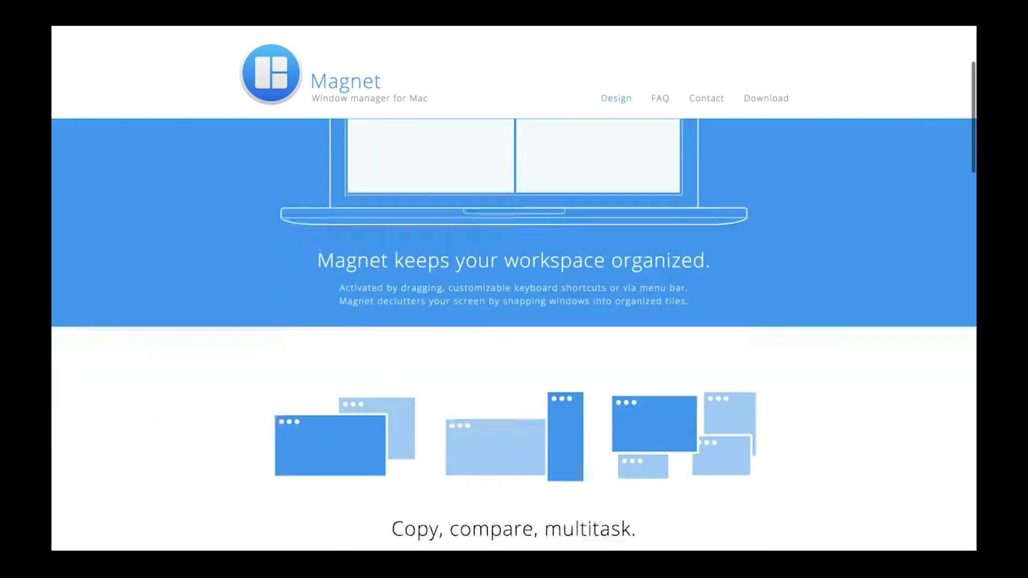
scroll(514, 318, "down", 15)
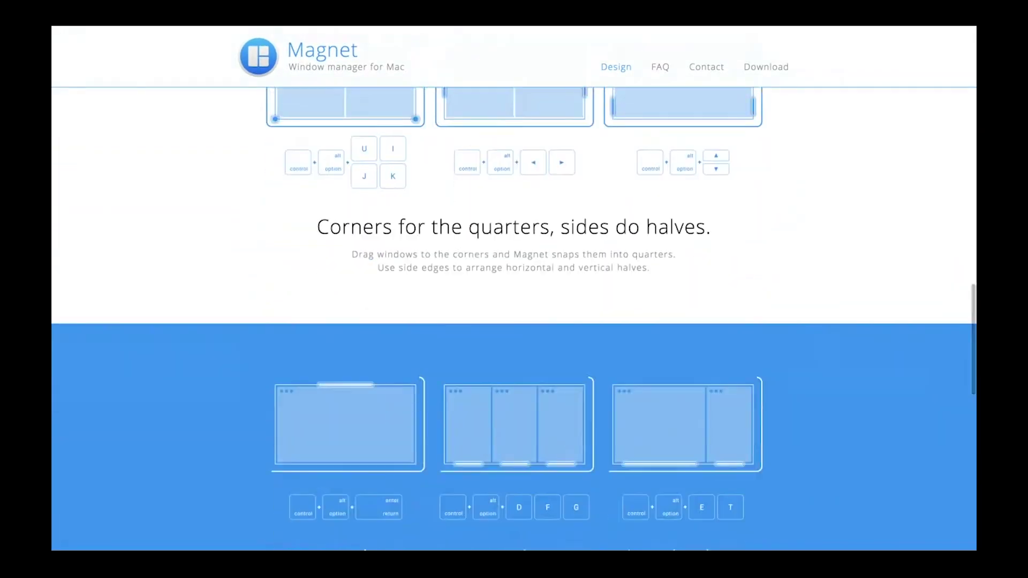
scroll(514, 319, "down", 3)
scroll(514, 319, "up", 5)
scroll(514, 319, "up", 2)
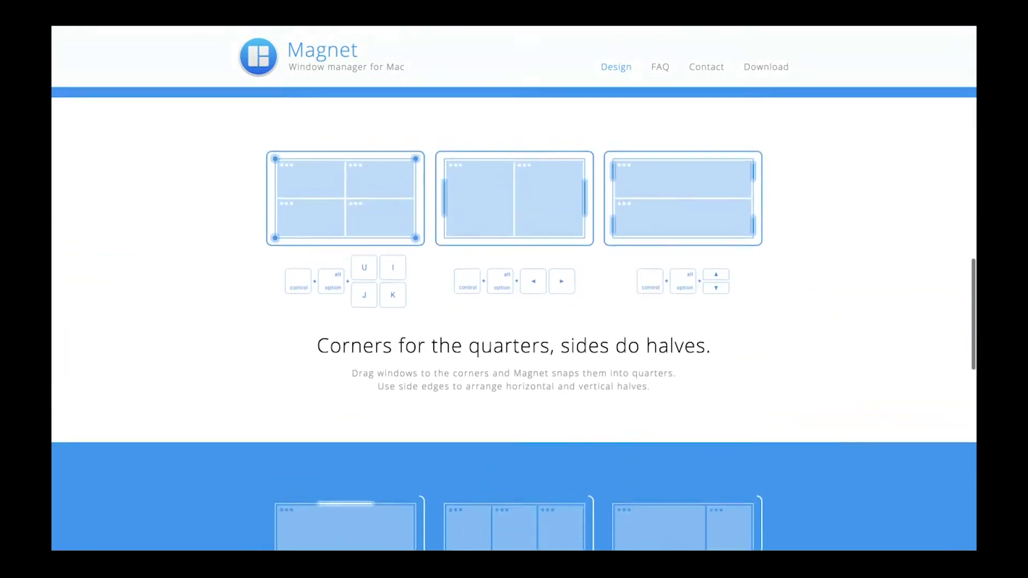
scroll(514, 319, "down", 1)
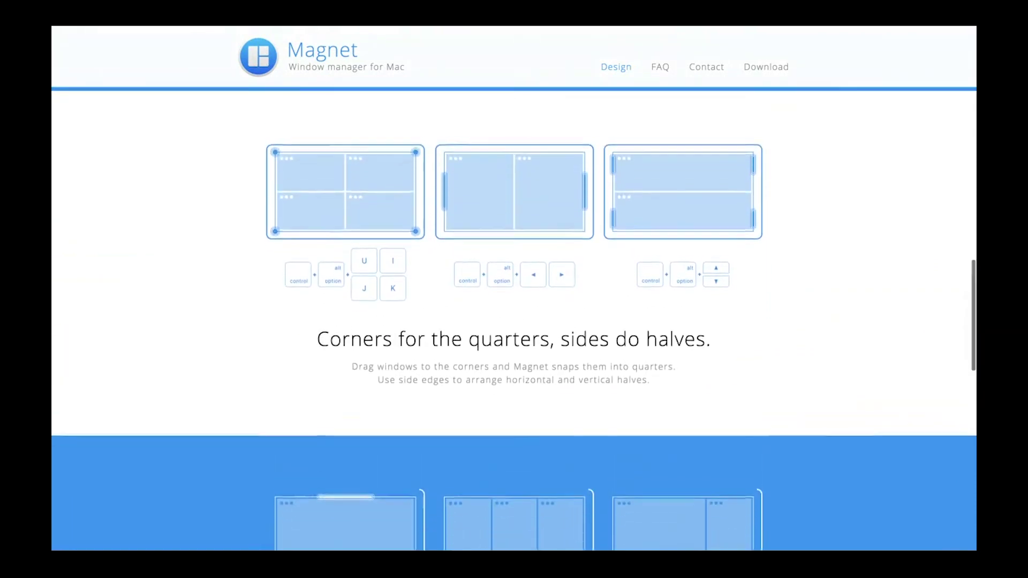
scroll(514, 318, "down", 2)
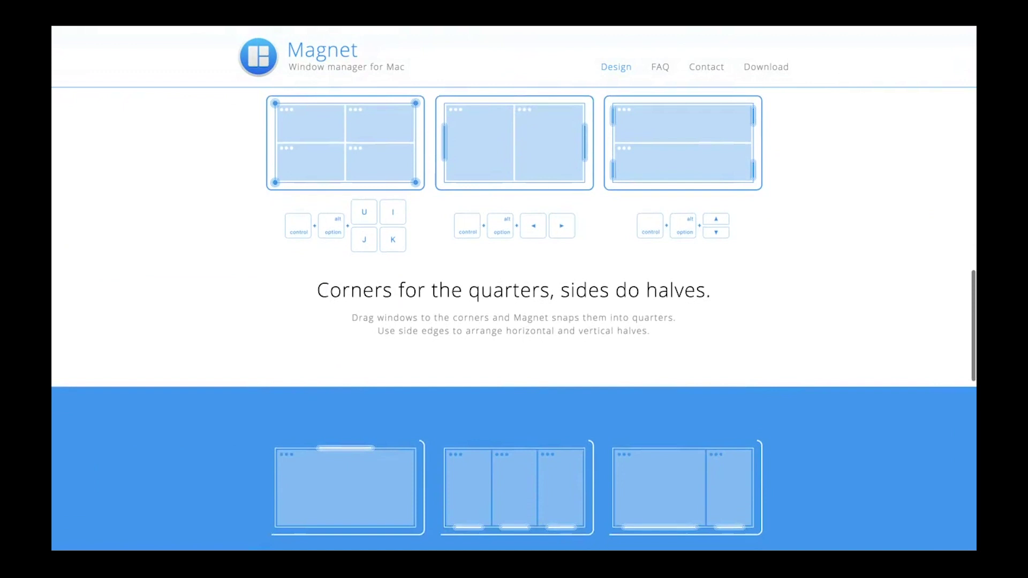
scroll(514, 319, "up", 1)
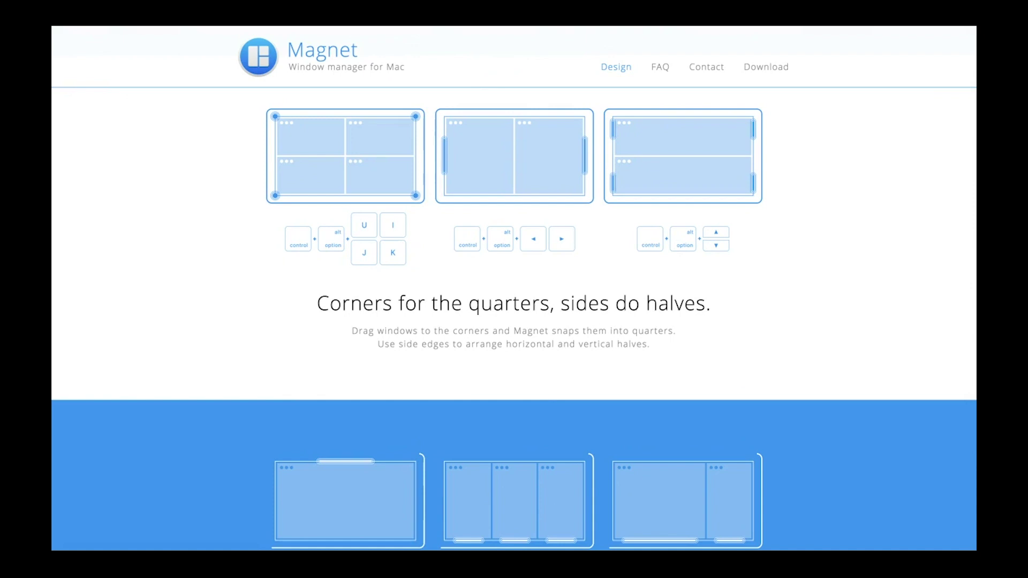
Step: Scroll further down the Magnet site to the 'Download on the Mac App Store.' badge
scroll(514, 316, "down", 6)
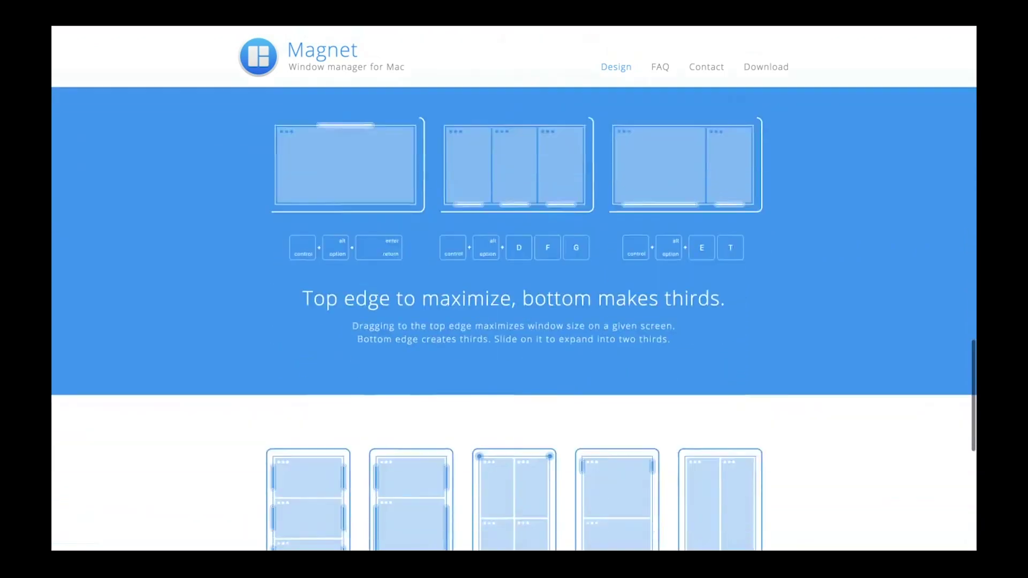
scroll(514, 316, "down", 10)
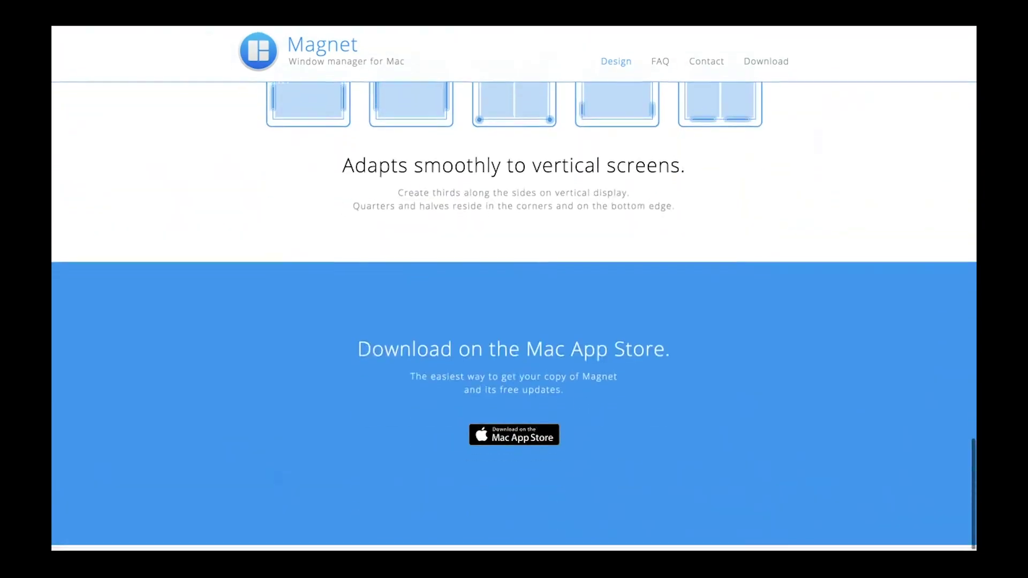
scroll(514, 316, "up", 15)
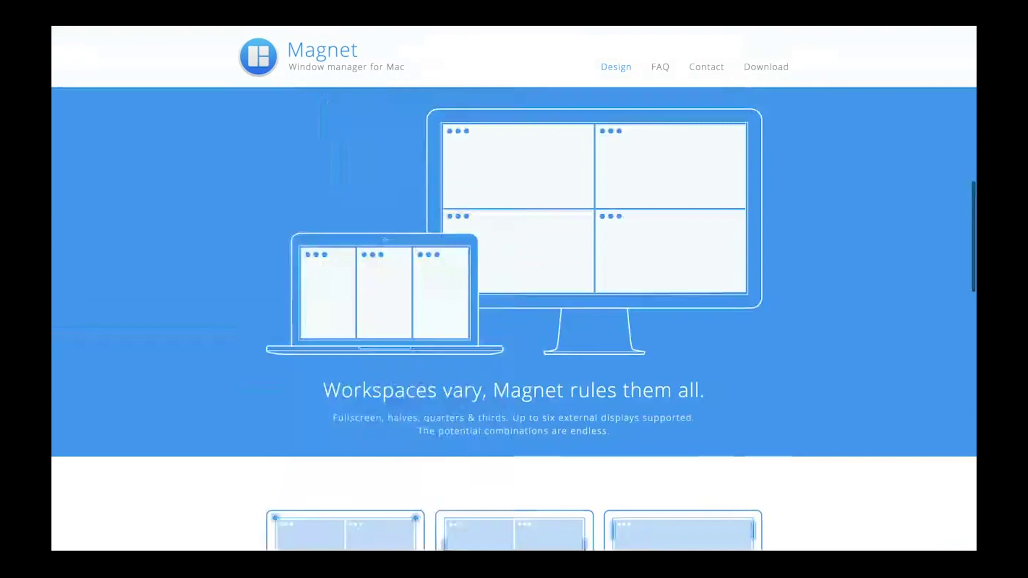
scroll(514, 316, "up", 5)
scroll(514, 316, "down", 5)
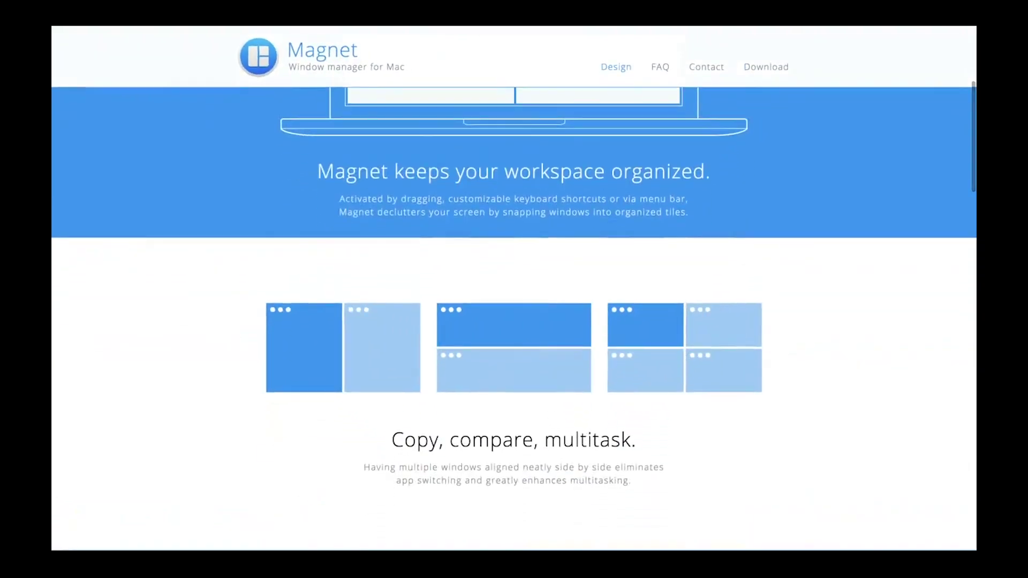
scroll(514, 316, "down", 10)
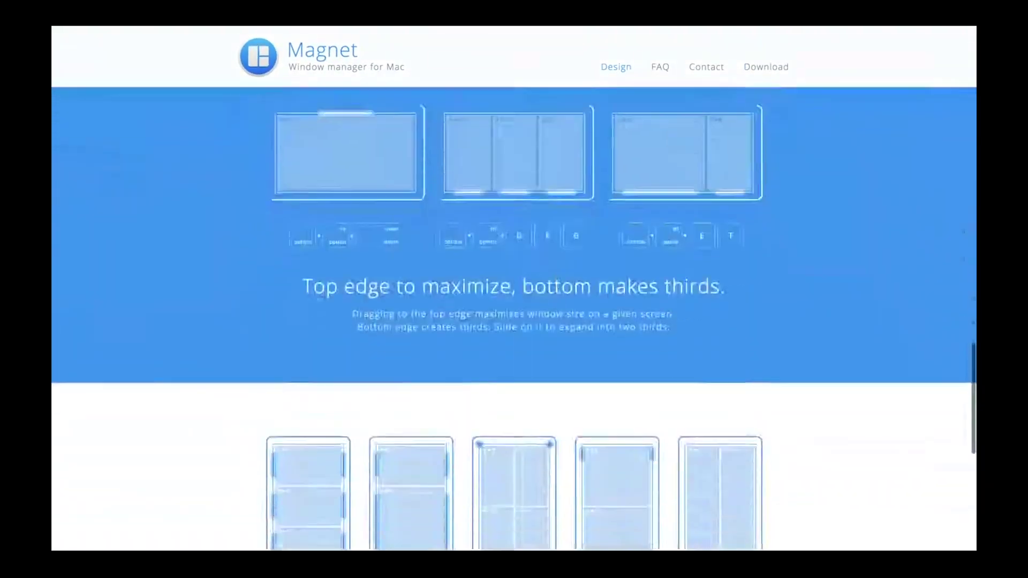
scroll(514, 316, "down", 6)
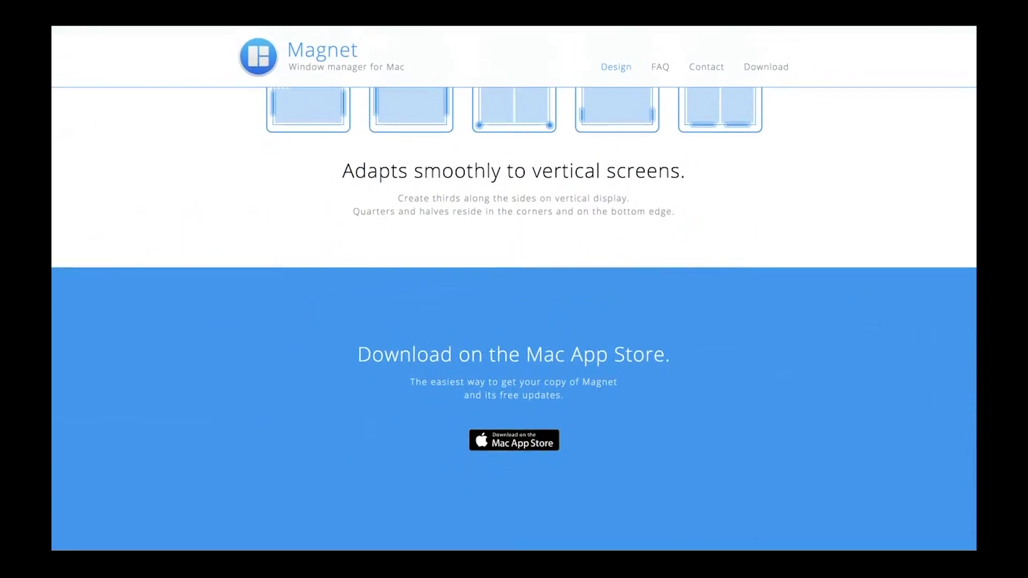
scroll(514, 316, "up", 8)
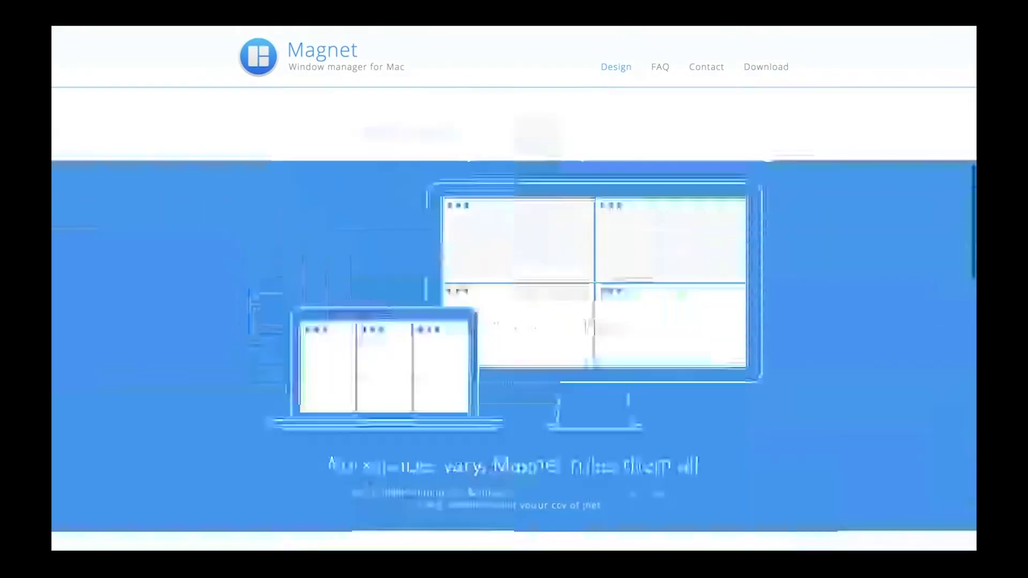
scroll(514, 316, "down", 8)
scroll(512, 466, "down", 2)
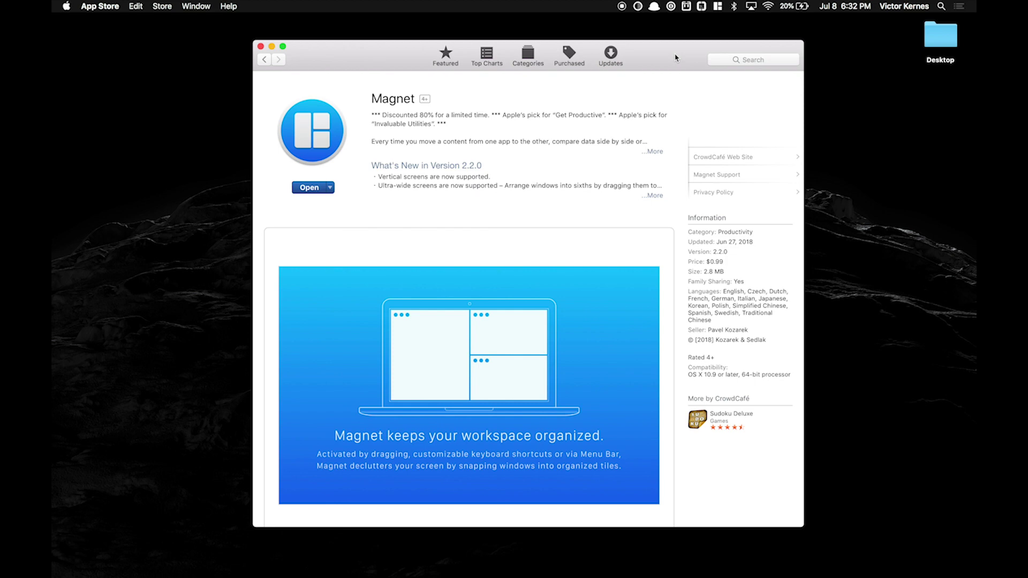
Step: Zoom the Mac App Store window showing Magnet's listing to fill the screen
double_click(675, 58)
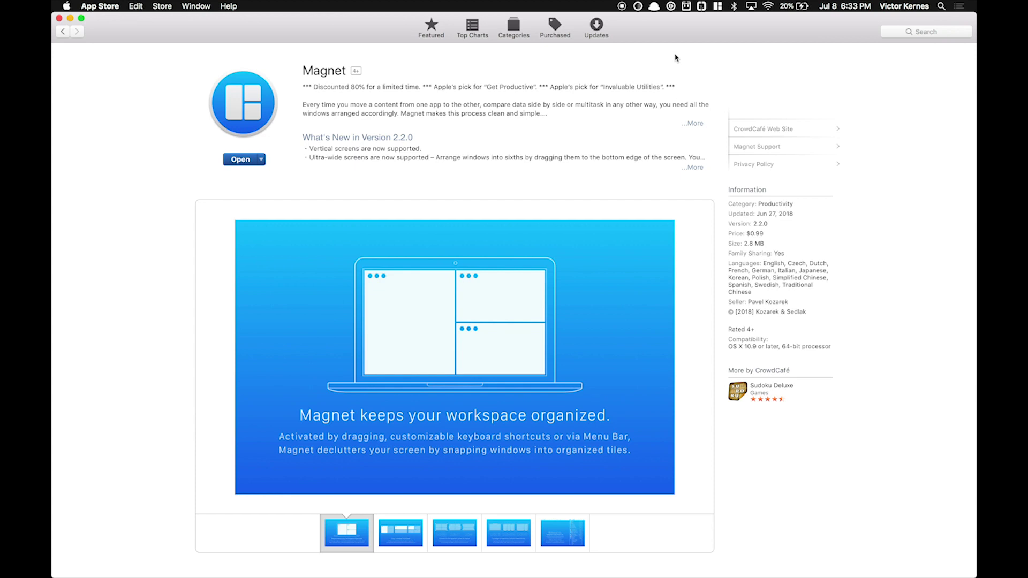
Step: Launch the Hyper terminal from Spotlight search
key("super+space")
type("qu")
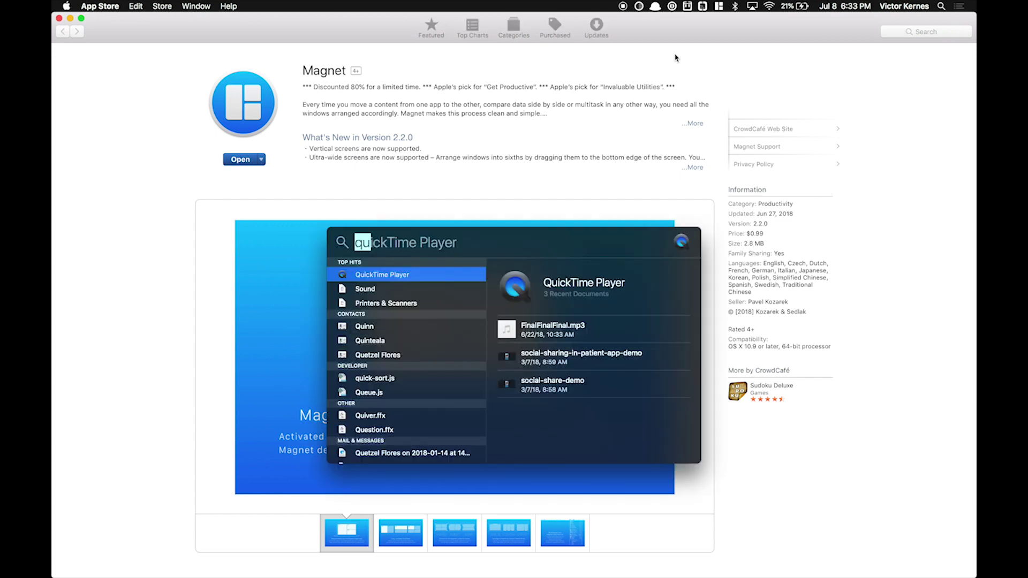
type("hy")
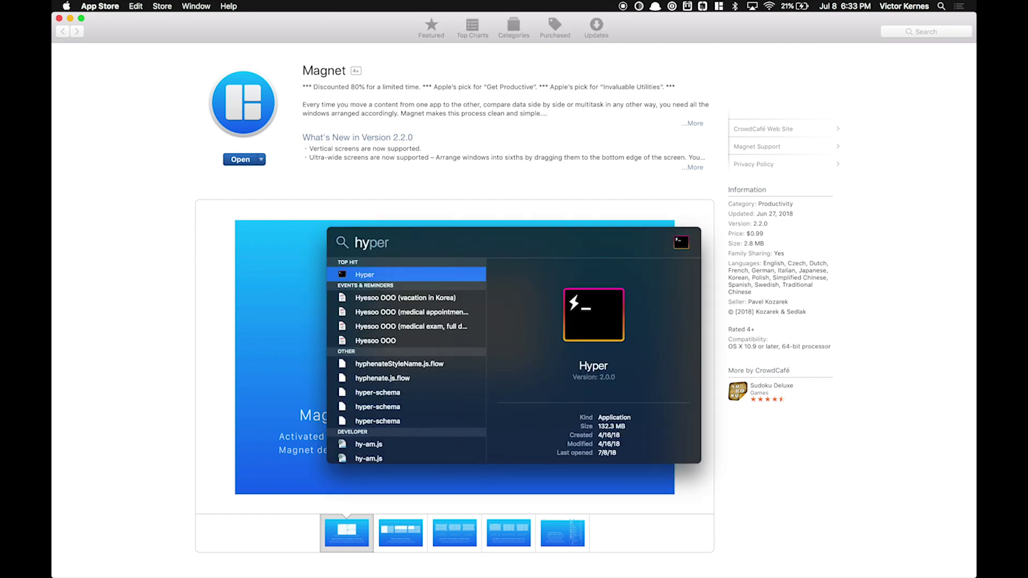
key("Return")
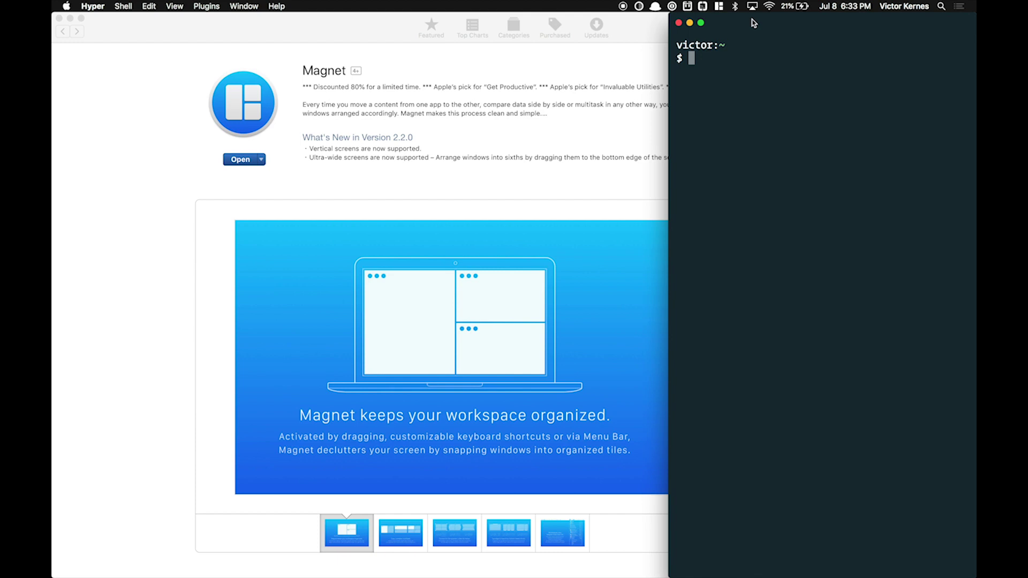
Step: Move the Hyper window to the screen centre and narrow it
left_click_drag(754, 22, 480, 25)
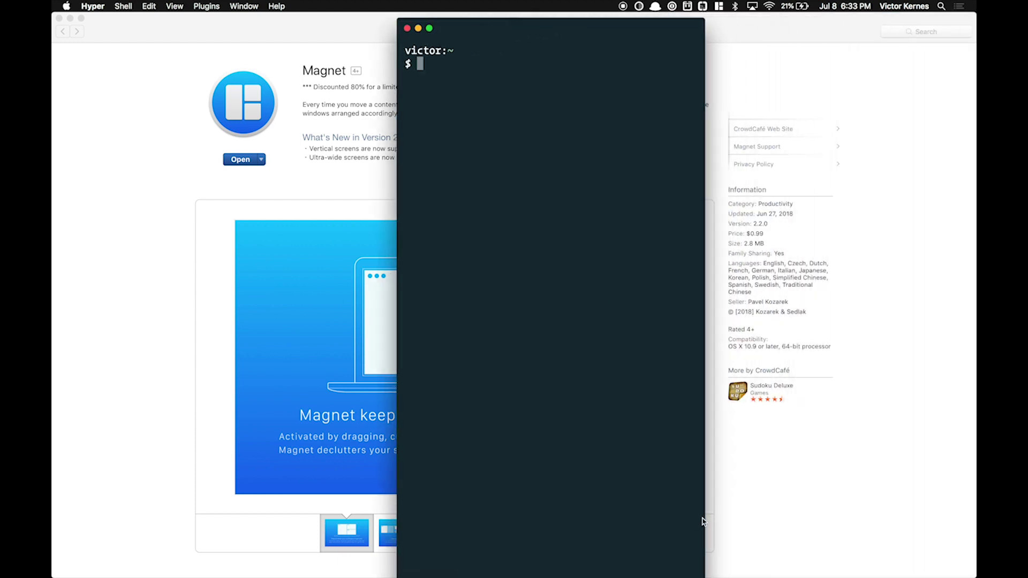
left_click_drag(704, 523, 587, 484)
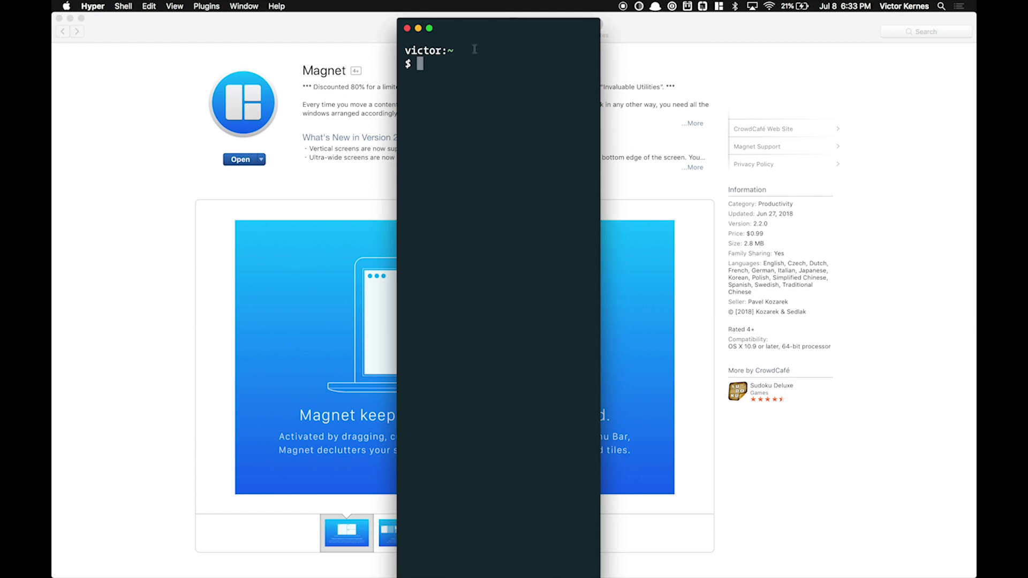
left_click_drag(474, 32, 481, 26)
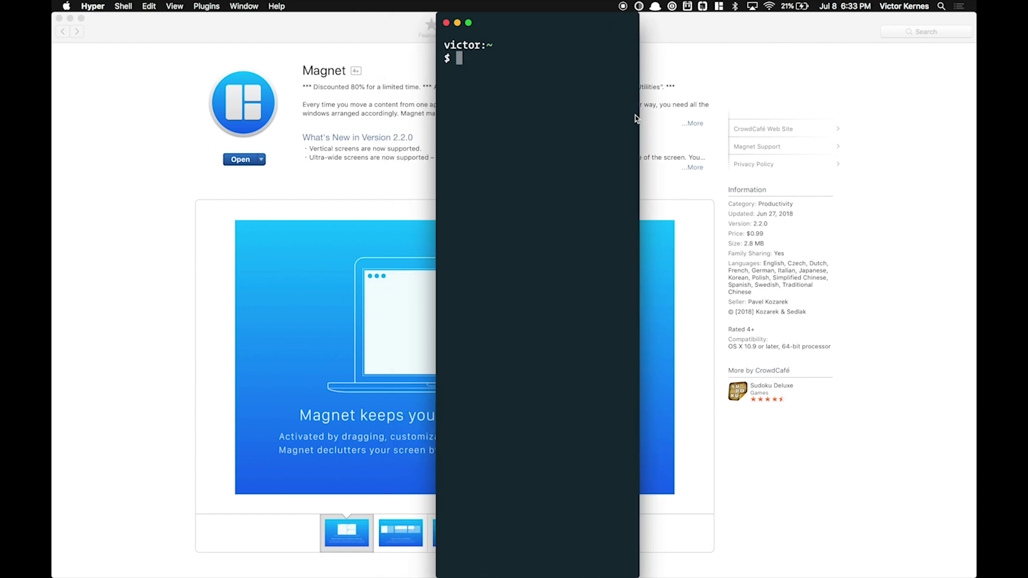
Step: Snap the Hyper terminal to the right third of the screen with Ctrl+Option+G
key("ctrl+alt+g")
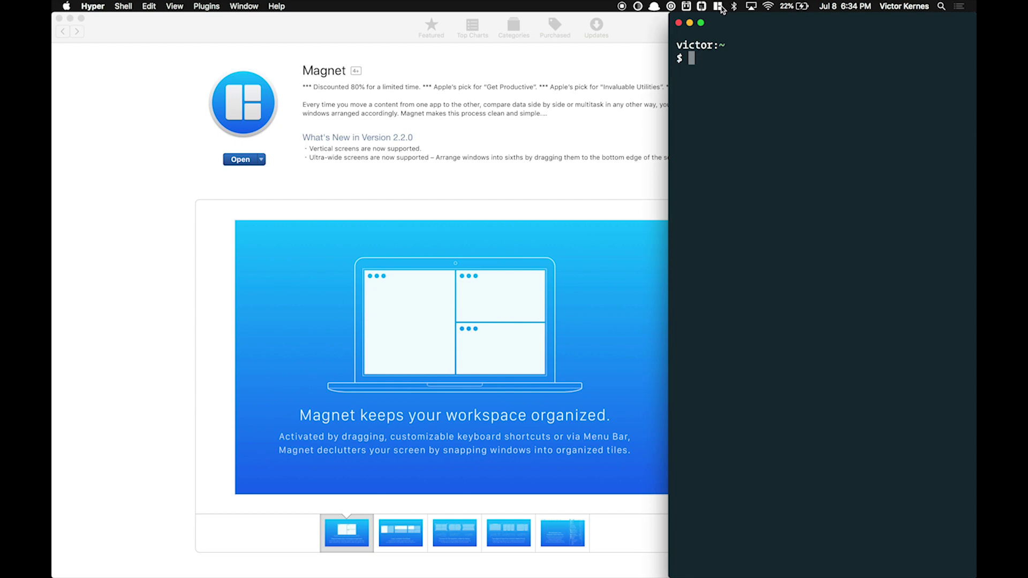
left_click(718, 6)
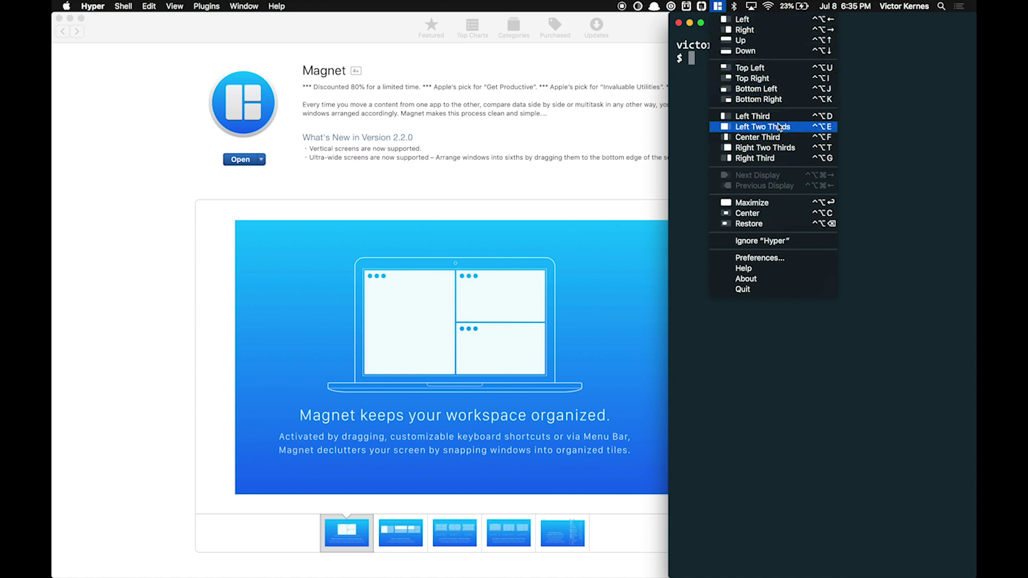
left_click(895, 133)
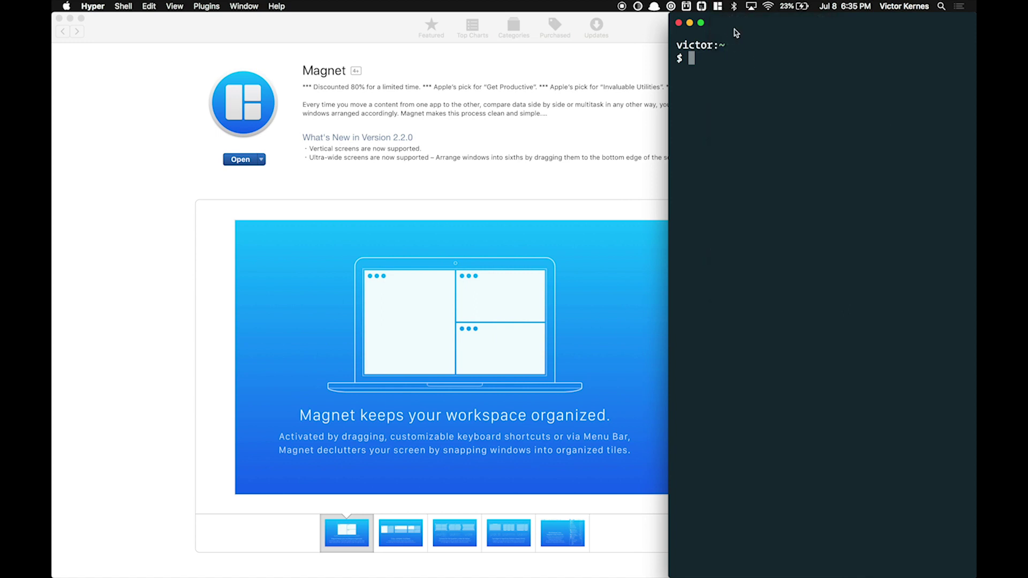
Step: Drag-snap Hyper to full screen, right half, then centre third, and release it near the right
left_click_drag(734, 27, 104, 4)
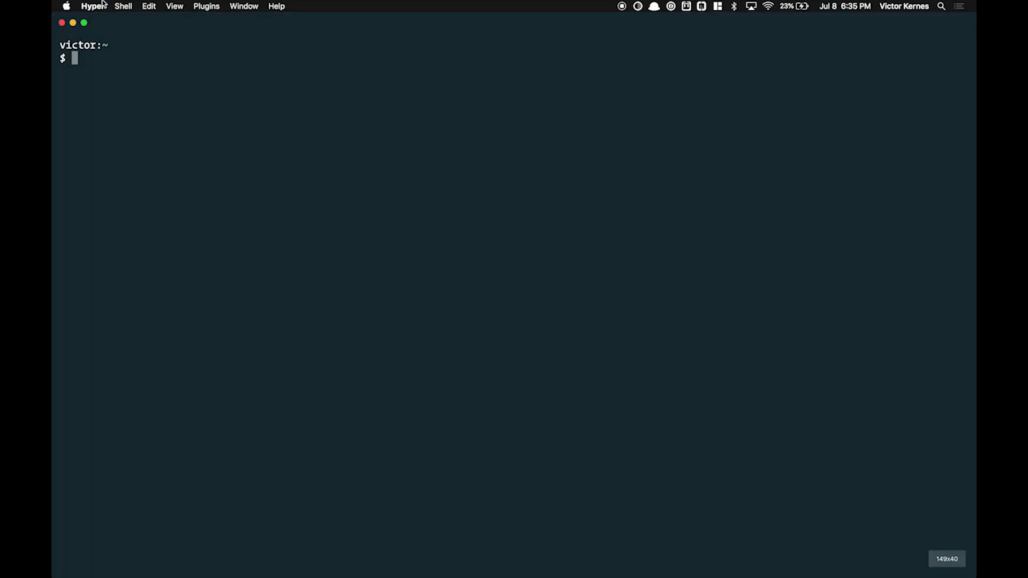
left_click_drag(197, 30, 974, 188)
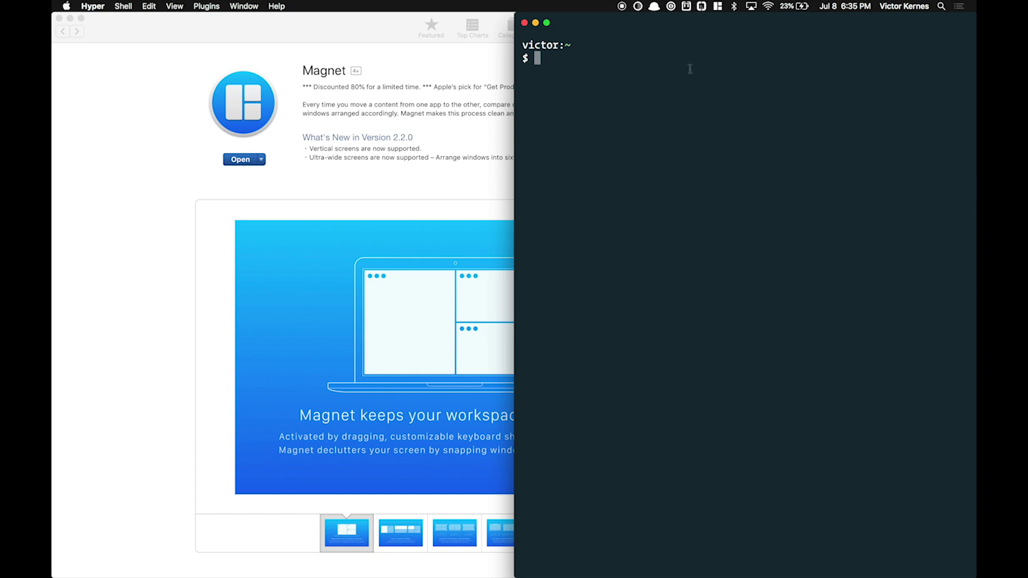
left_click_drag(602, 22, 376, 577)
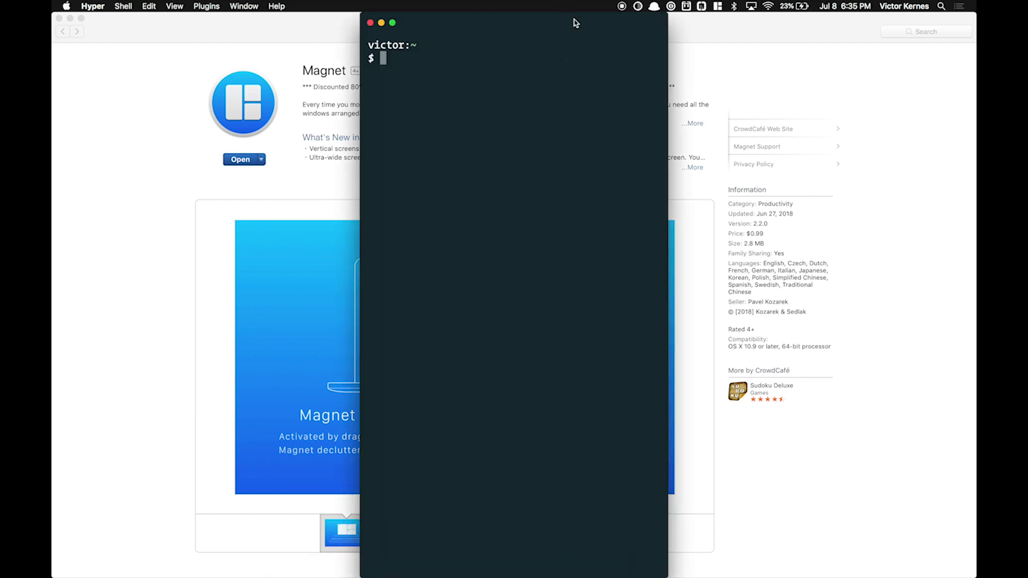
left_click_drag(576, 21, 871, 26)
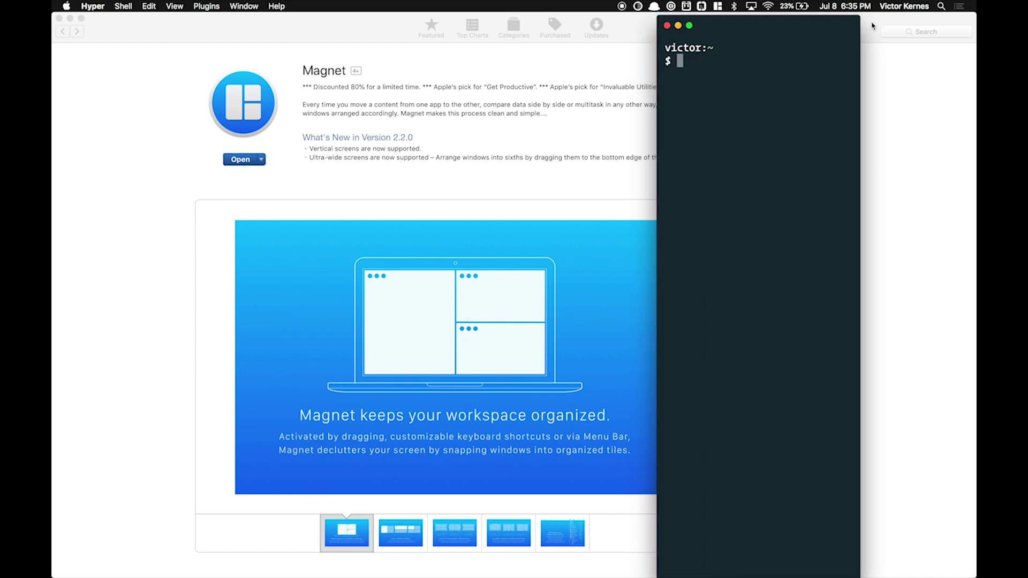